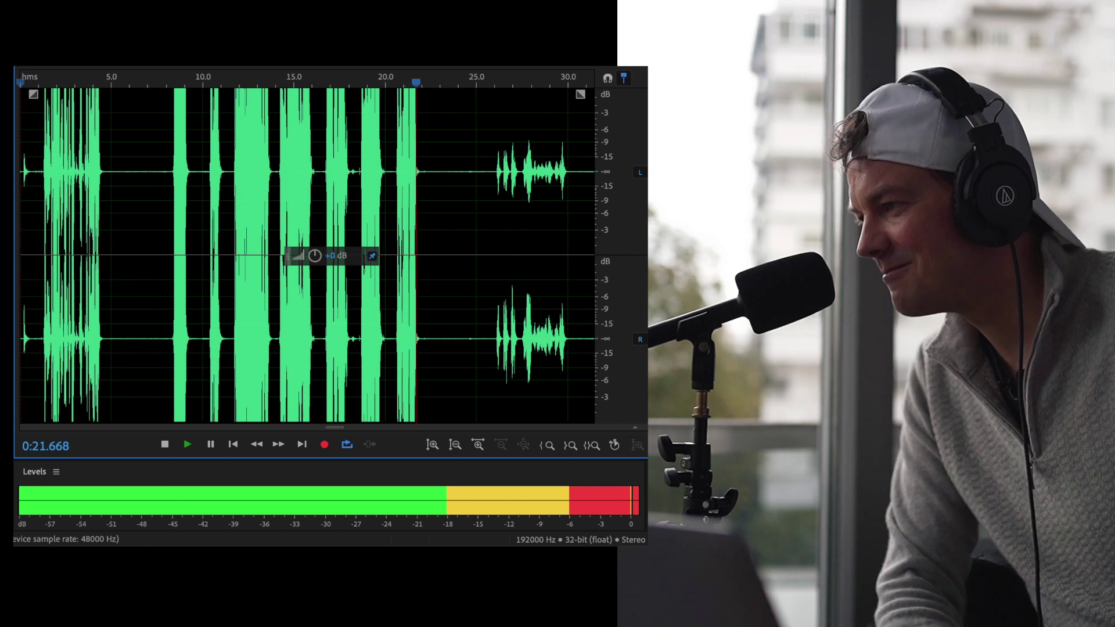
Stop playback and lower the level of the entire 32 Bit Loud.WAV recording by 27.3 dB
key("space")
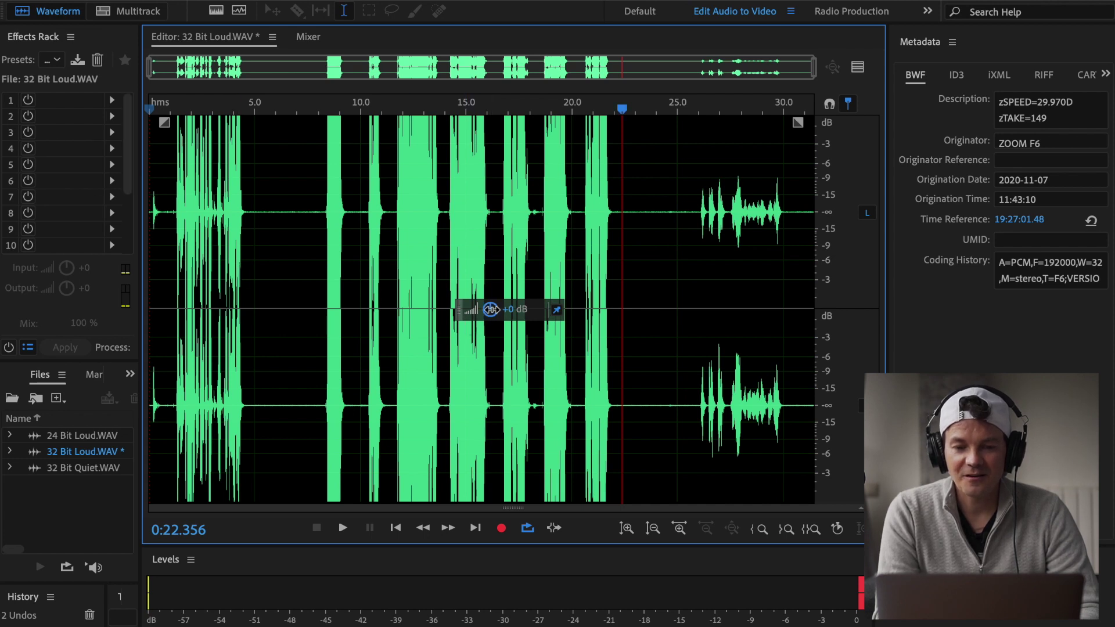
left_click_drag(491, 309, 435, 336)
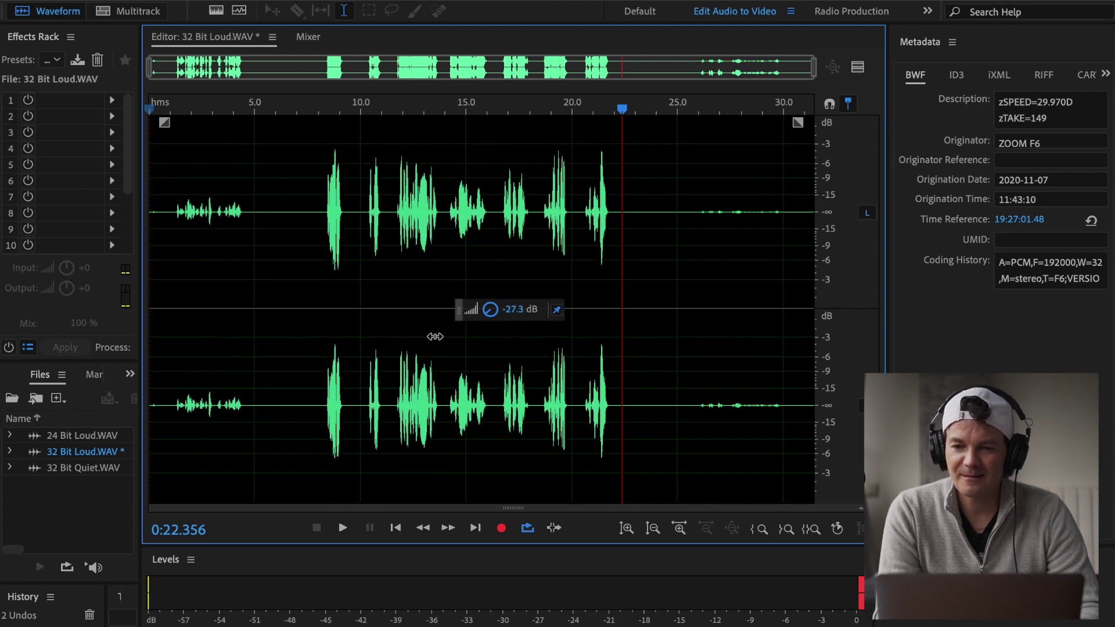
left_click_drag(435, 336, 434, 336)
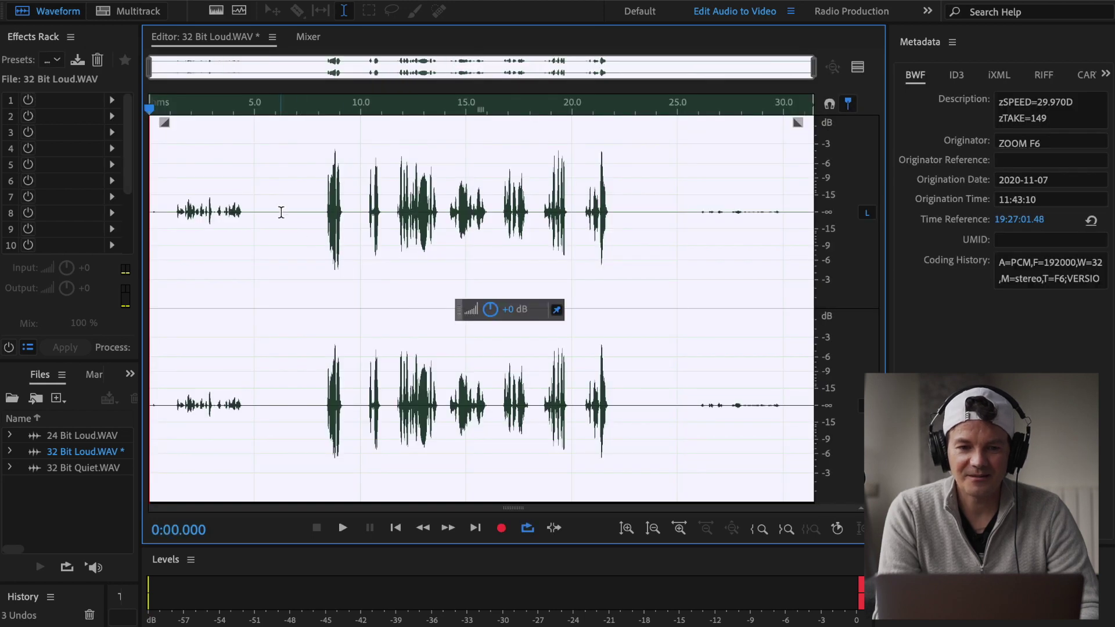
Play back the attenuated 32 Bit Loud.WAV from about 7.5 s through its loud passages, stopping near 0:22.9
left_click(306, 212)
key("space")
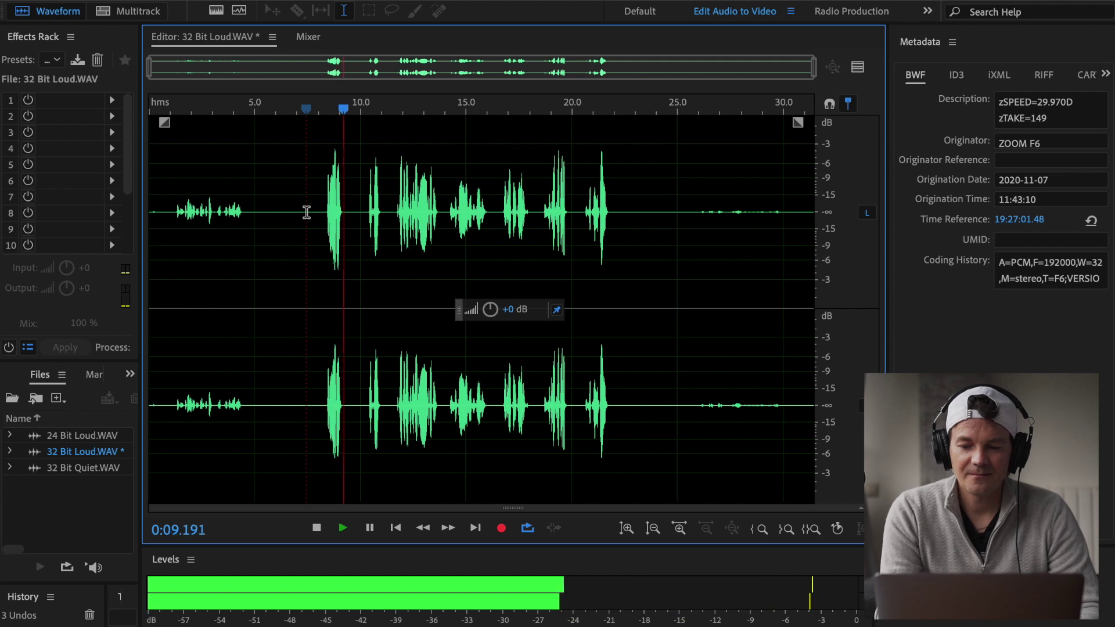
key("XF86AudioRaiseVolume")
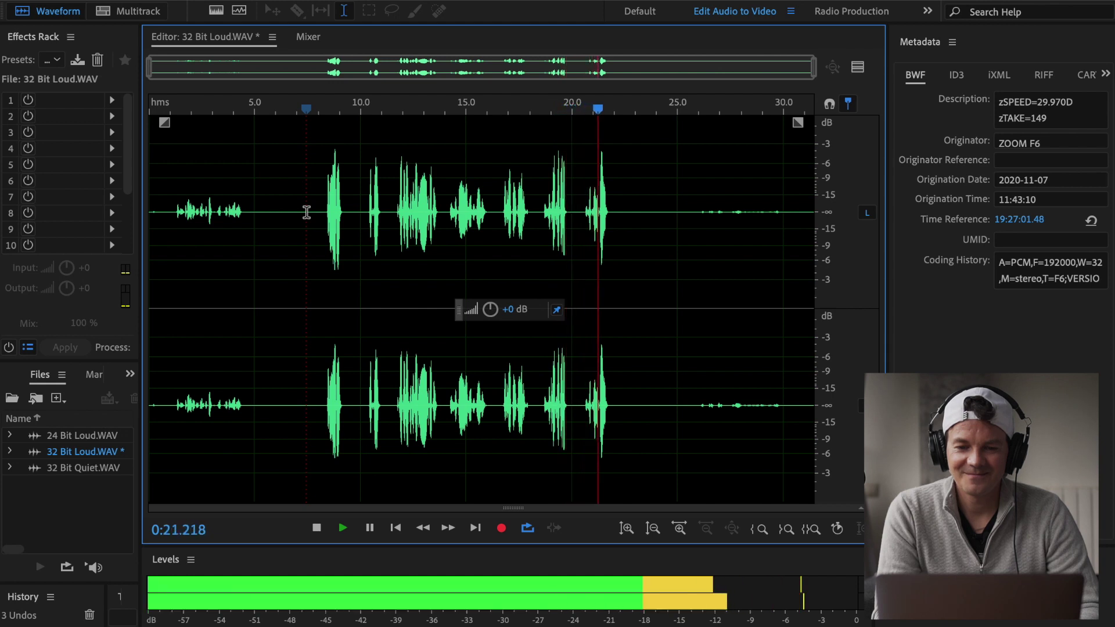
key("space")
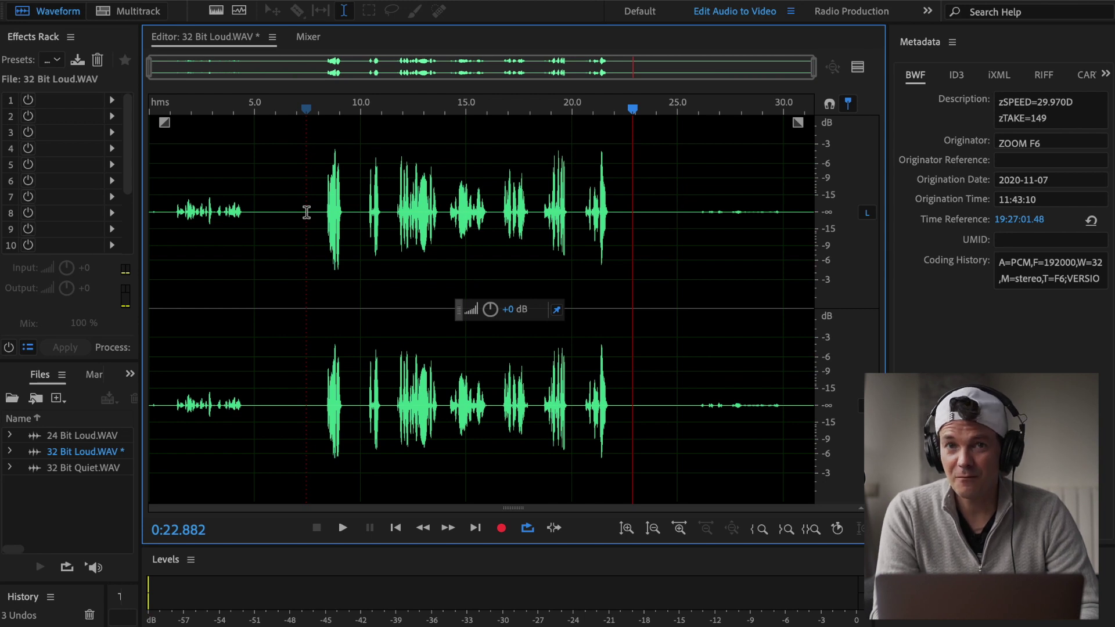
Open 24 Bit Loud.WAV and play it from 0:06.824 through its clipped passages, stopping near 0:30.7
double_click(87, 433)
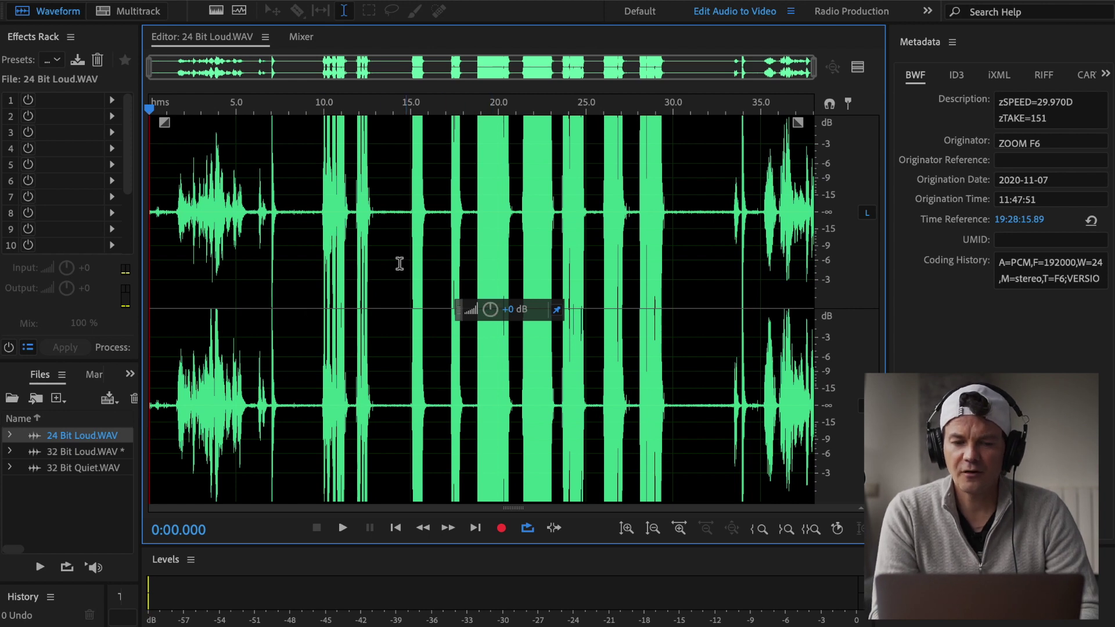
left_click(268, 206)
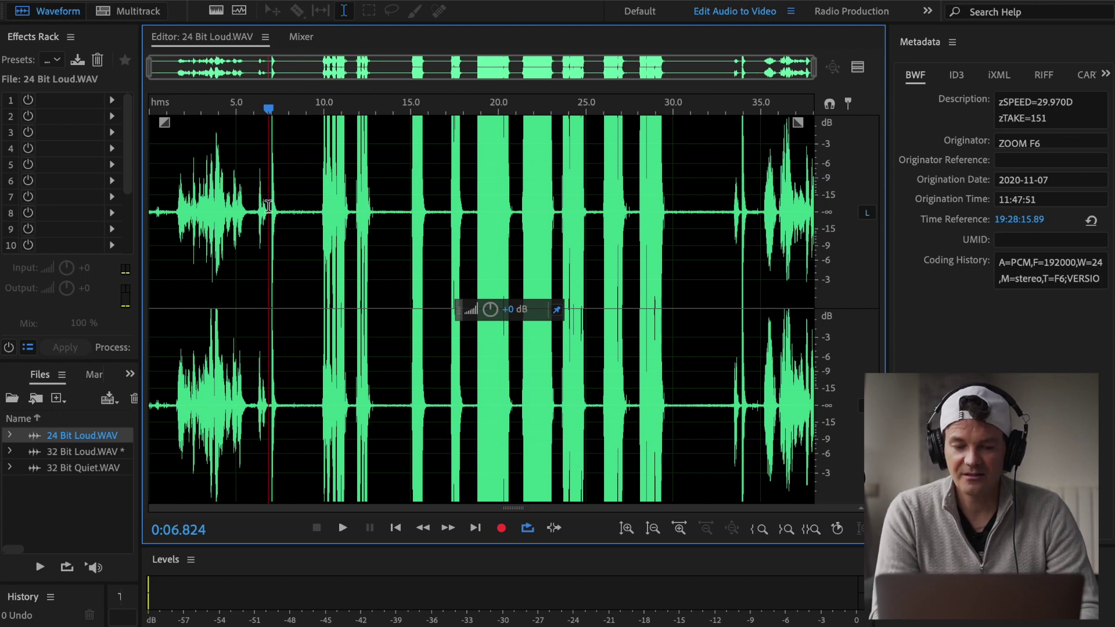
key("space")
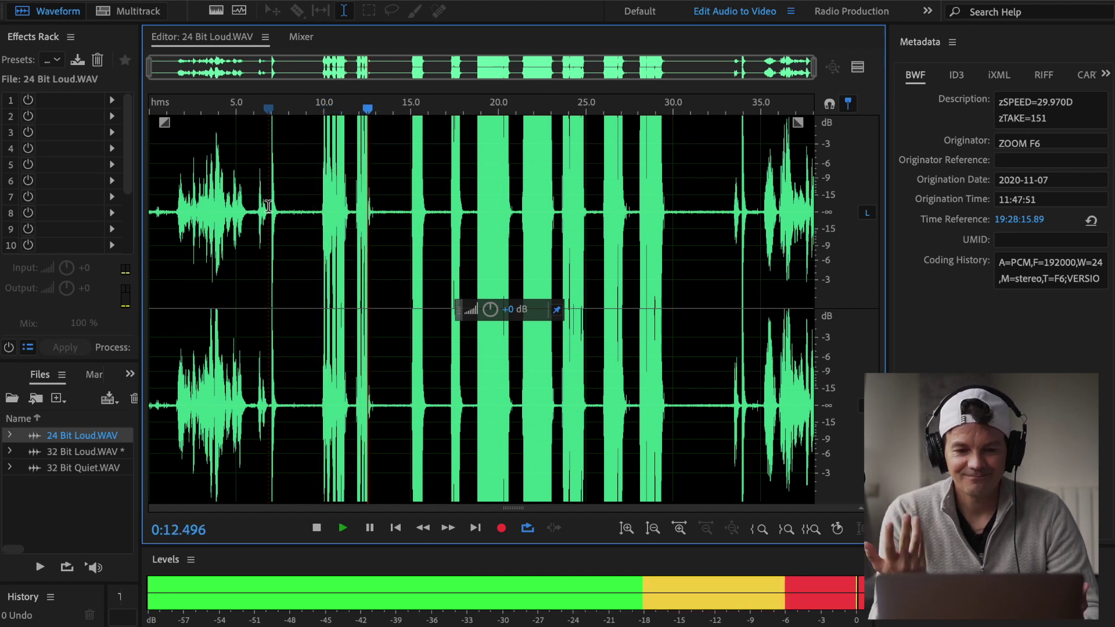
key("XF86AudioLowerVolume")
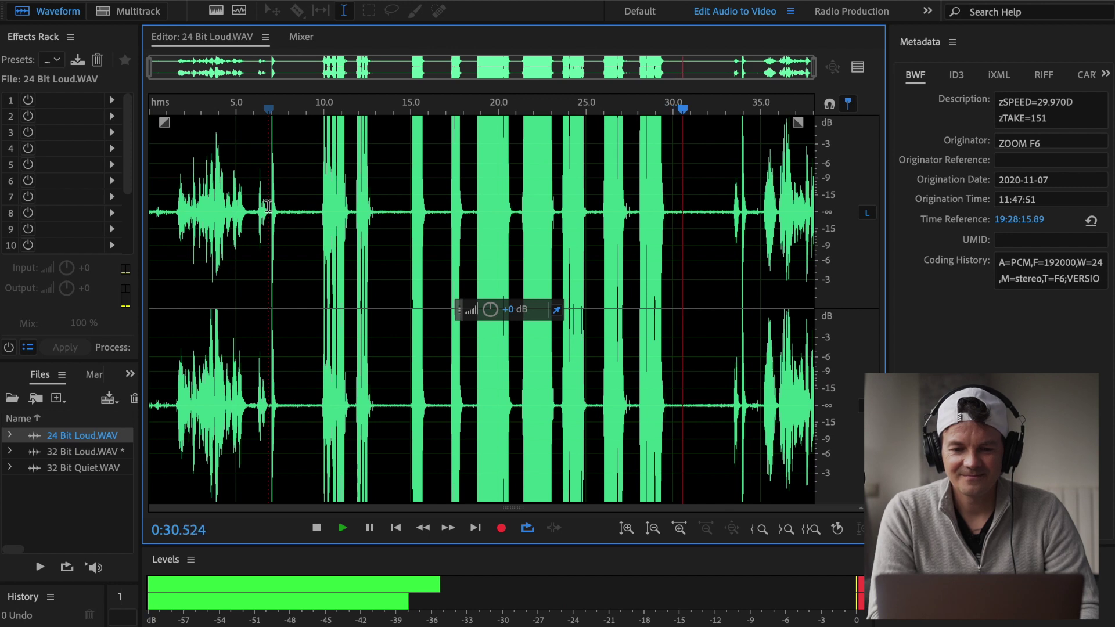
key("space")
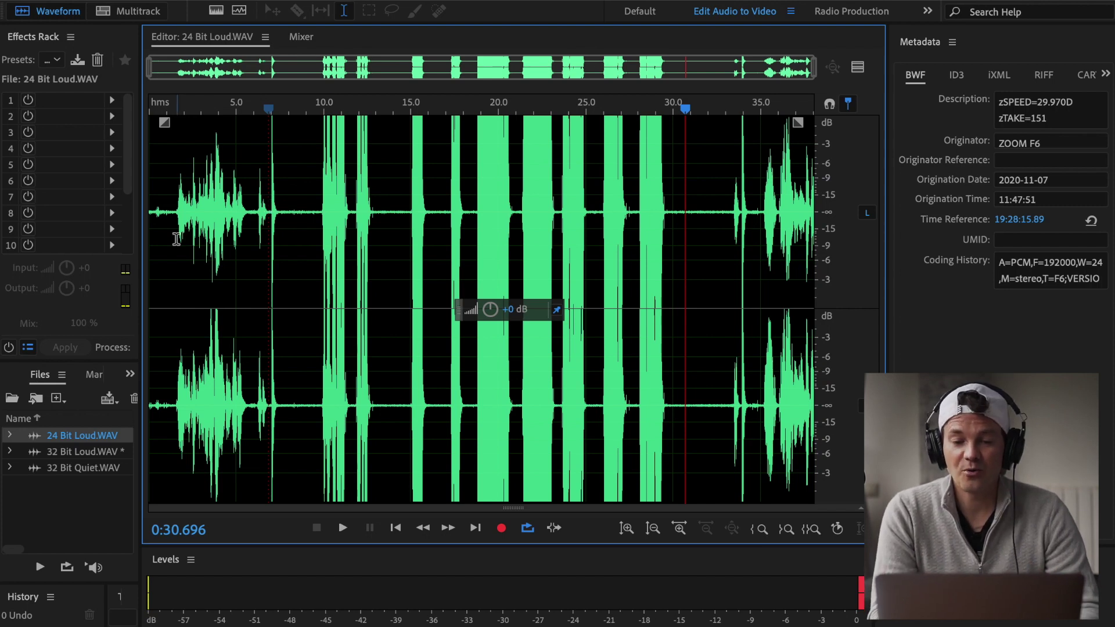
Lower the entire 24 Bit Loud.WAV recording by about 6.3 dB and play it back from 0:09.133 until just after the loud passages
left_click_drag(491, 308, 457, 320)
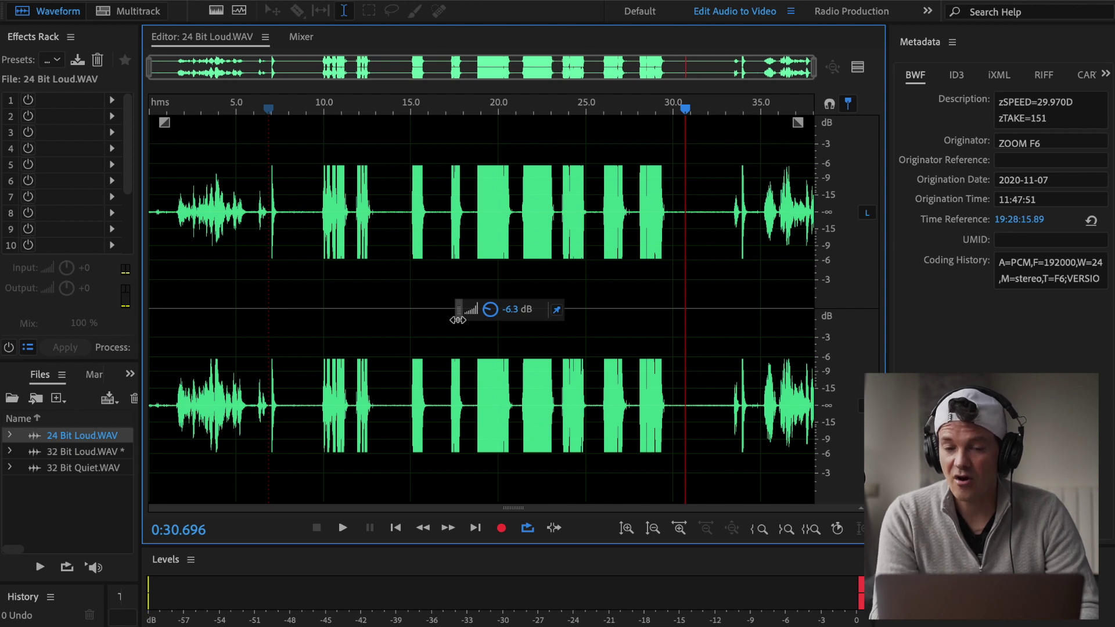
left_click_drag(457, 320, 458, 323)
left_click(308, 228)
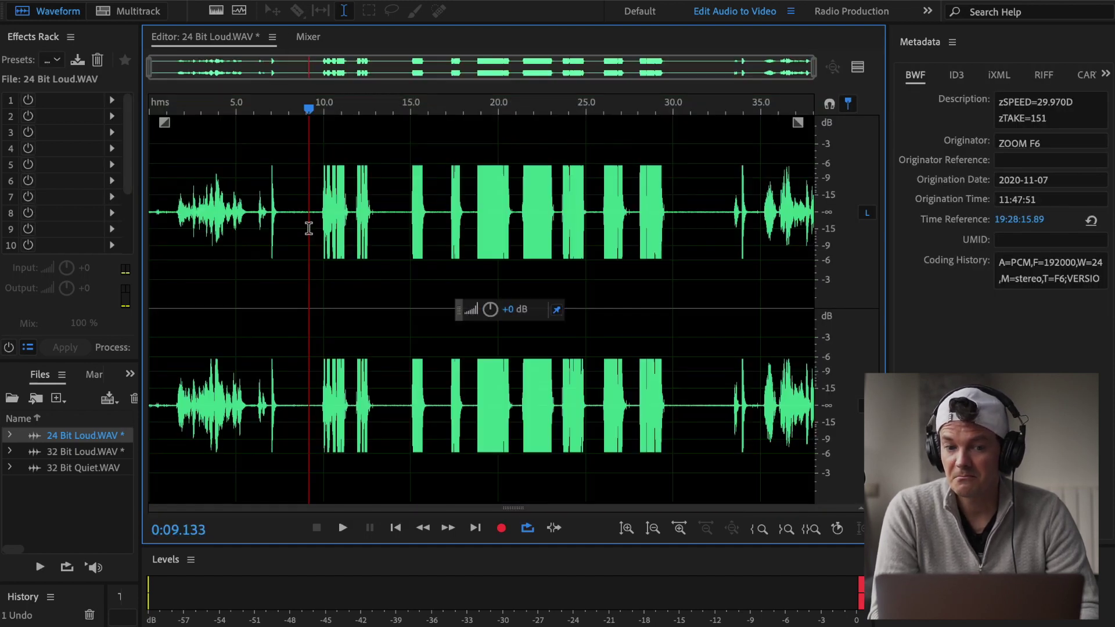
key("space")
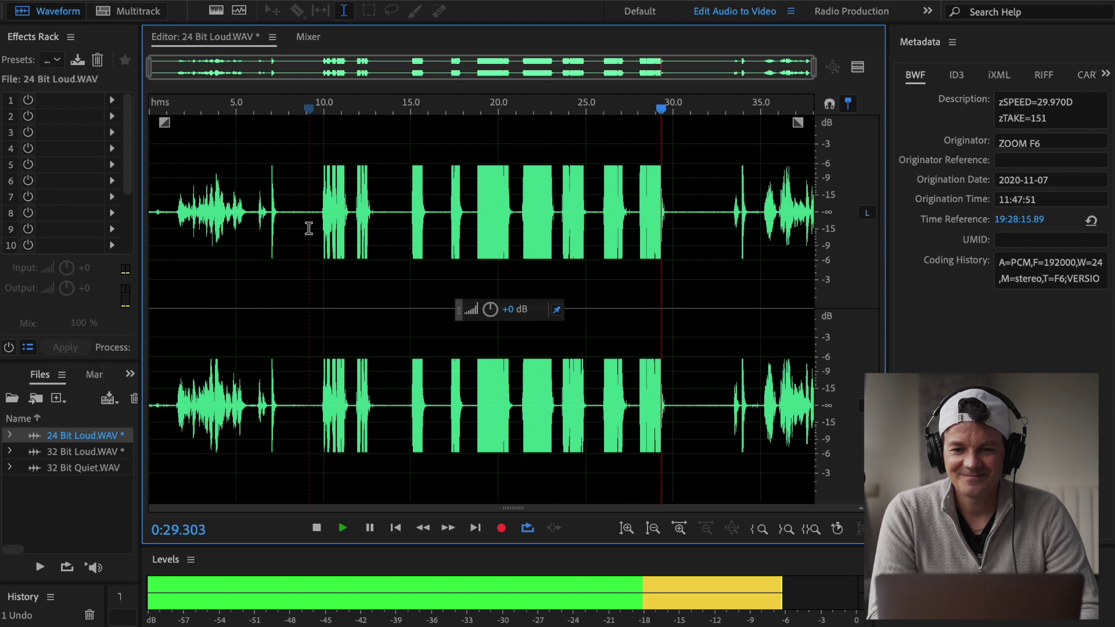
key("space")
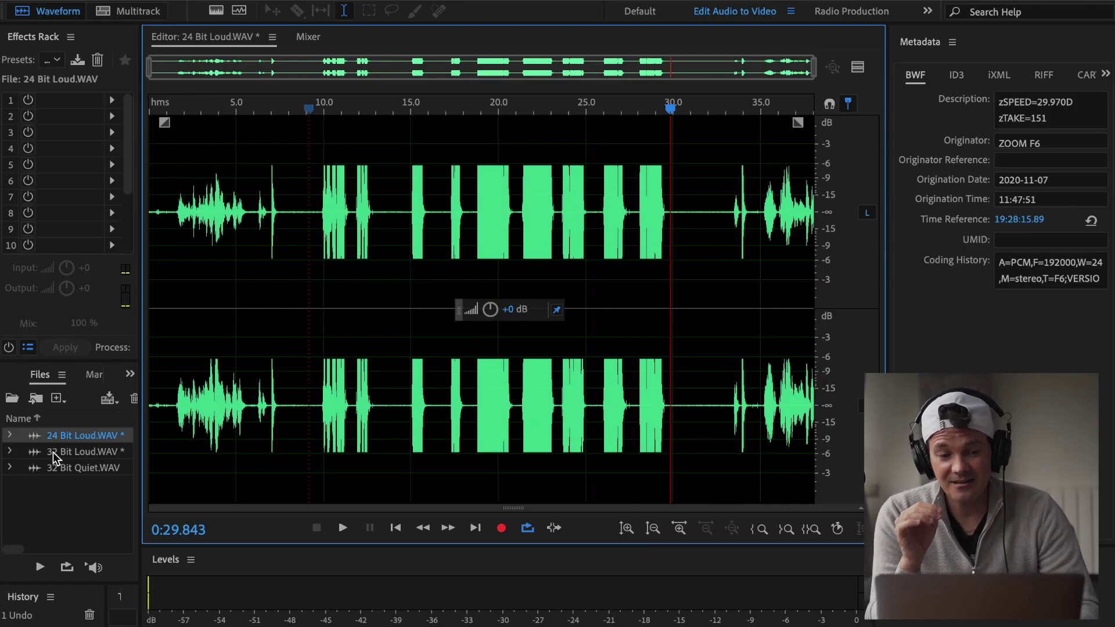
Open 32 Bit Quiet.WAV and show the spectral frequency display below its waveform
left_click(69, 469)
double_click(69, 469)
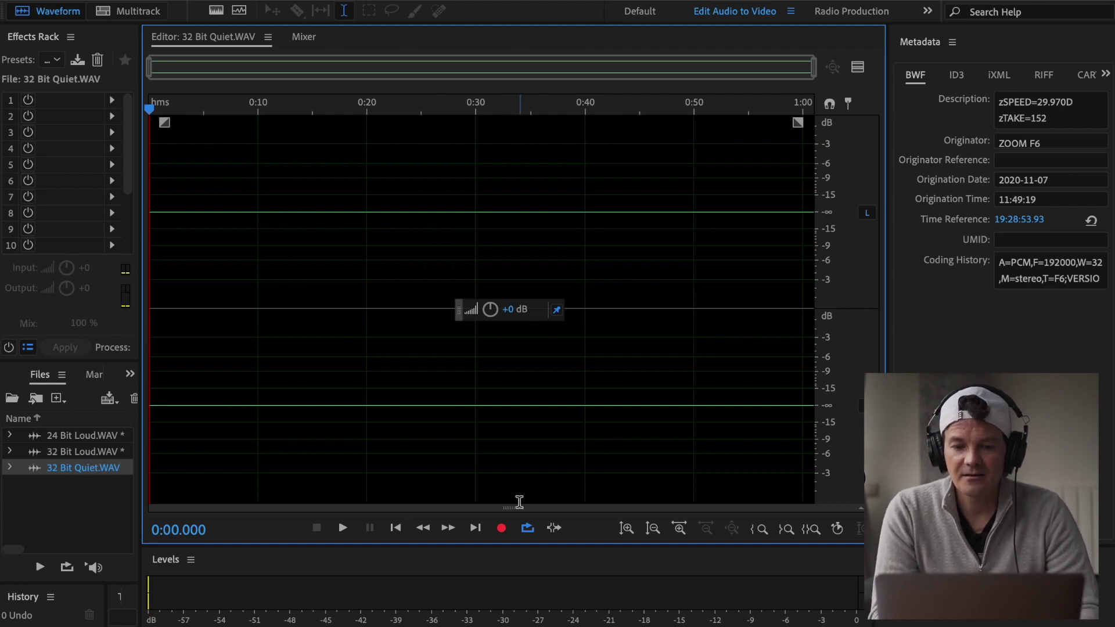
left_click_drag(516, 507, 551, 305)
key("b")
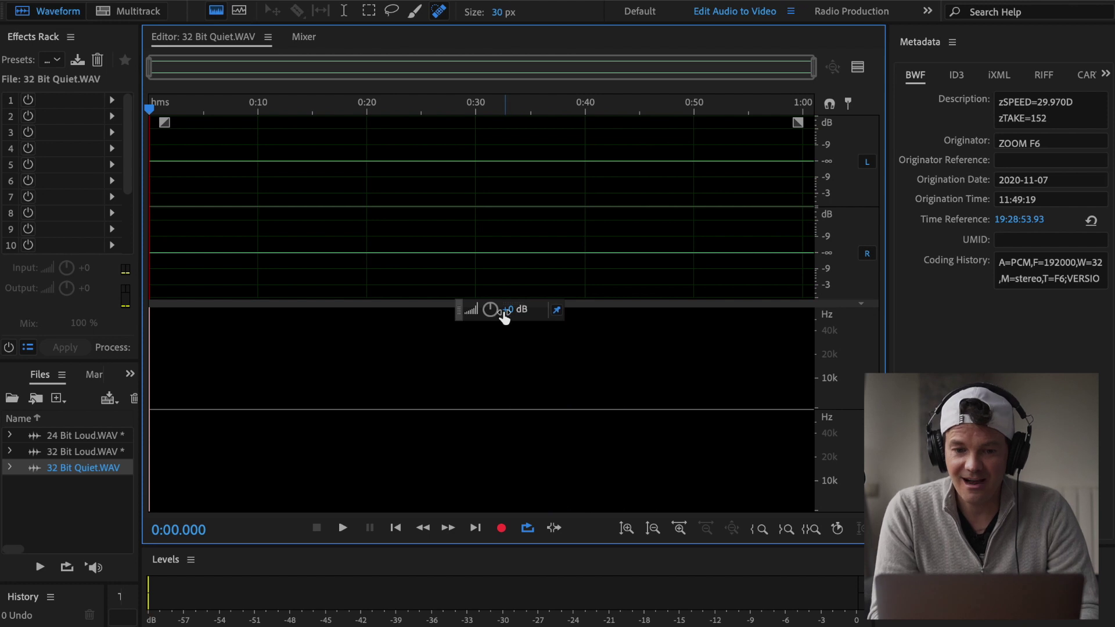
Amplify the entire 32 Bit Quiet.WAV recording in six successive gain boosts to bring the quiet speech up to a usable level
left_click_drag(490, 312, 604, 305)
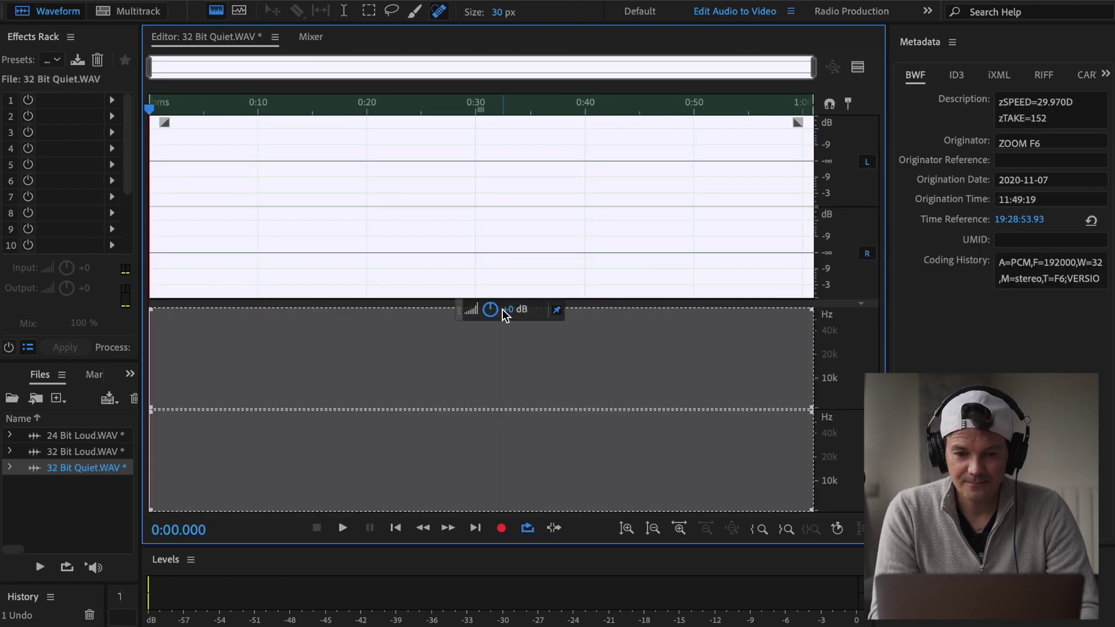
left_click_drag(491, 309, 645, 321)
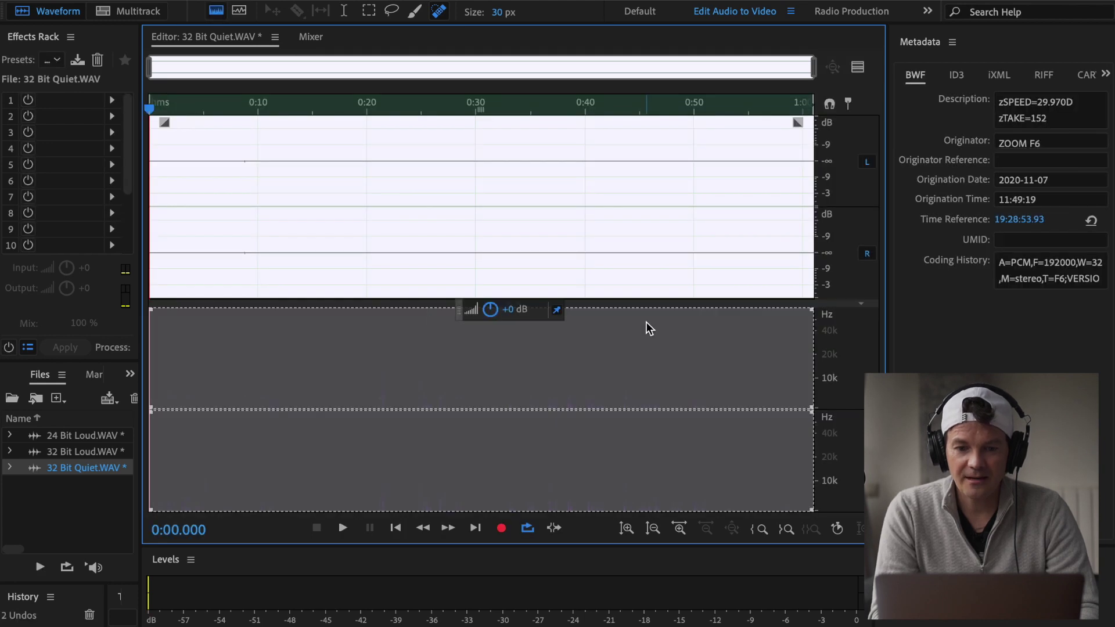
left_click_drag(491, 310, 615, 323)
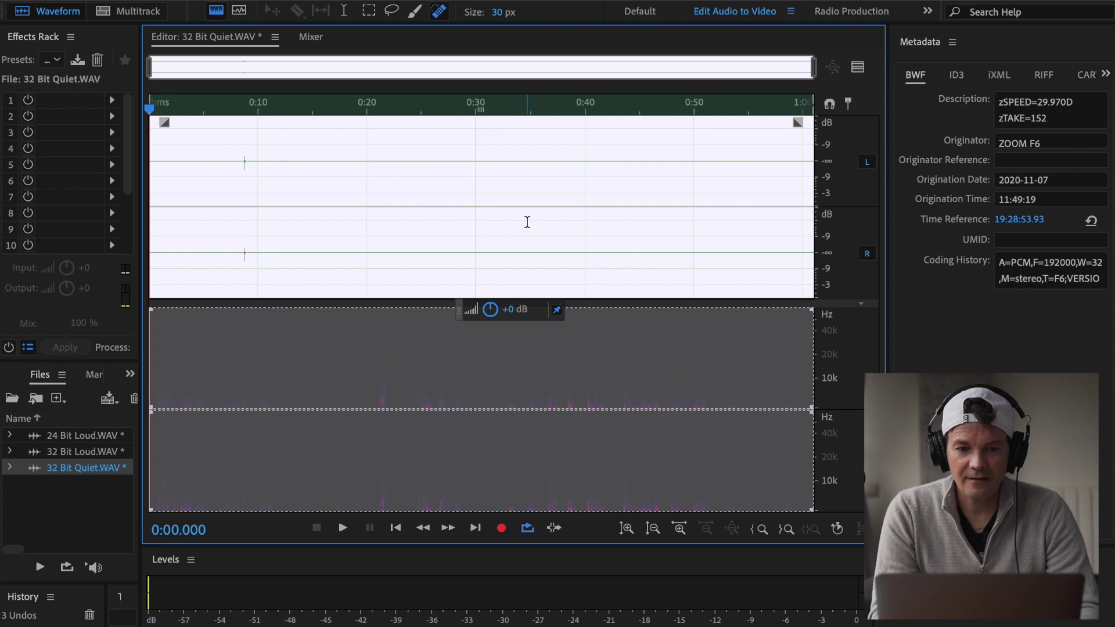
left_click(525, 221)
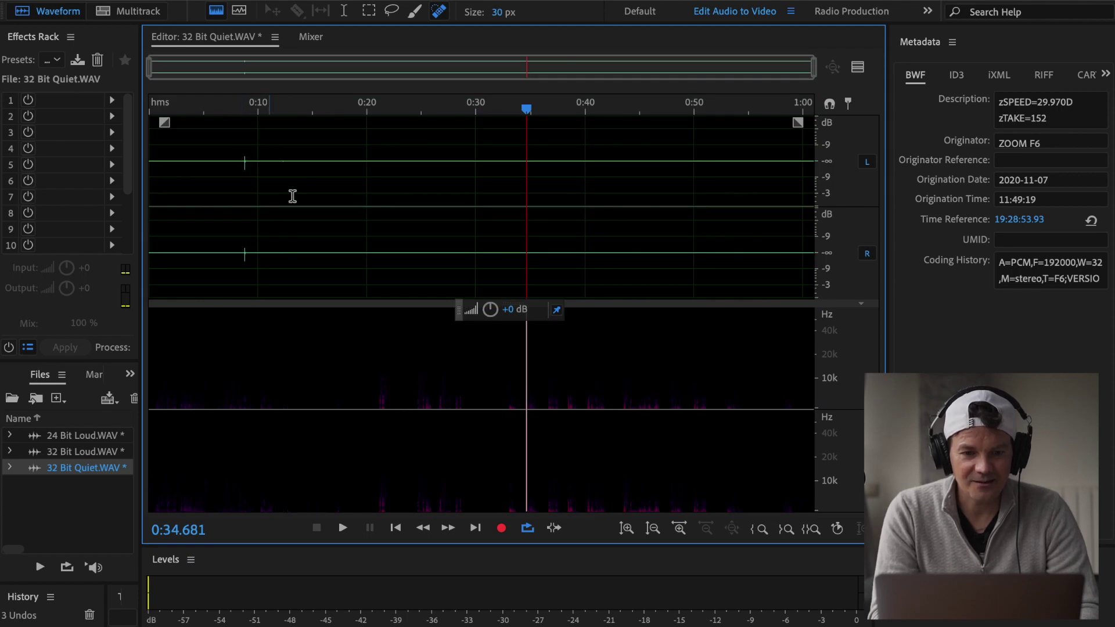
left_click_drag(487, 310, 591, 318)
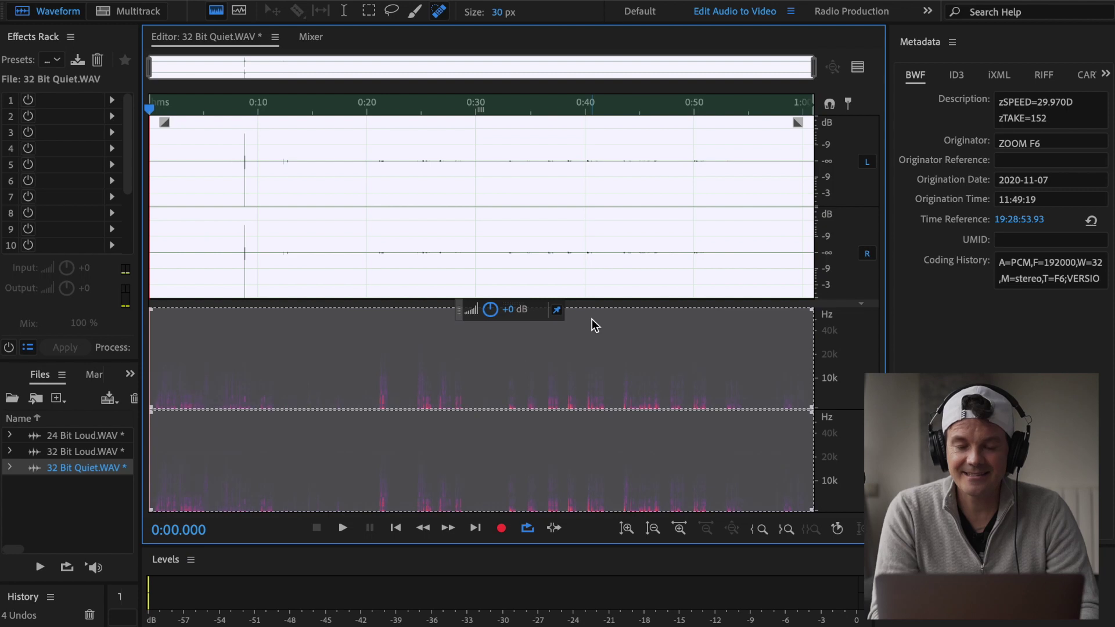
left_click(477, 262)
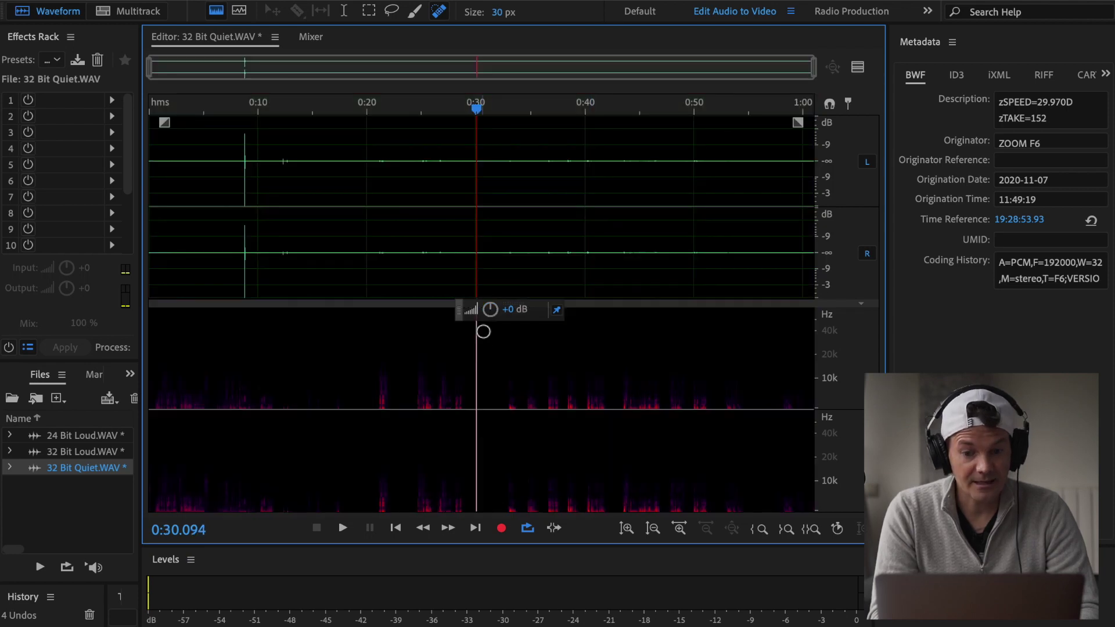
left_click_drag(491, 309, 601, 320)
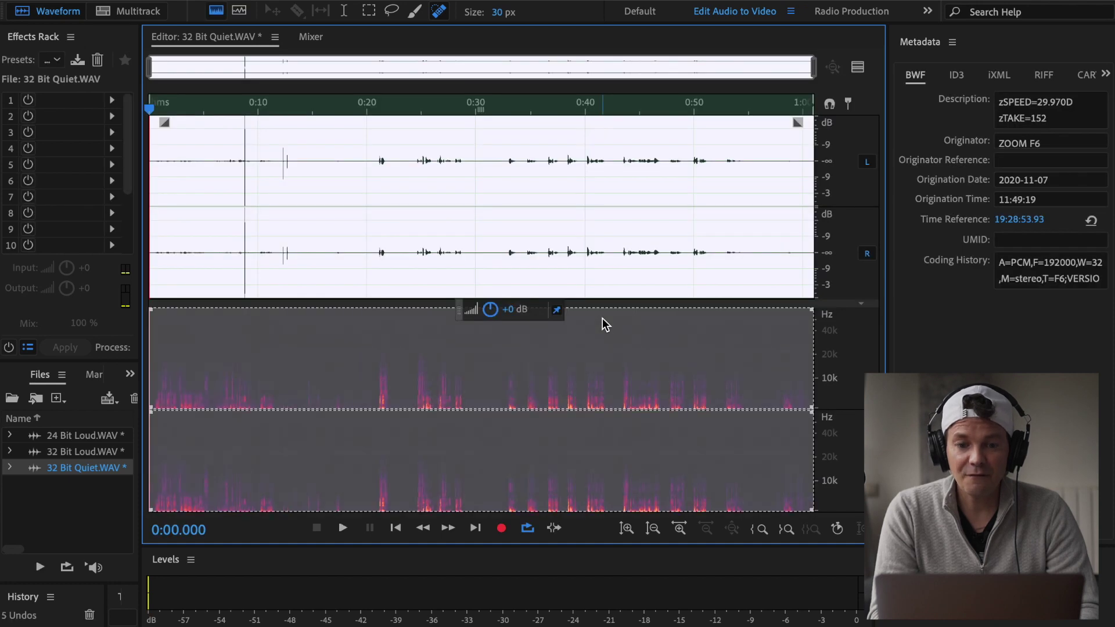
left_click(592, 274)
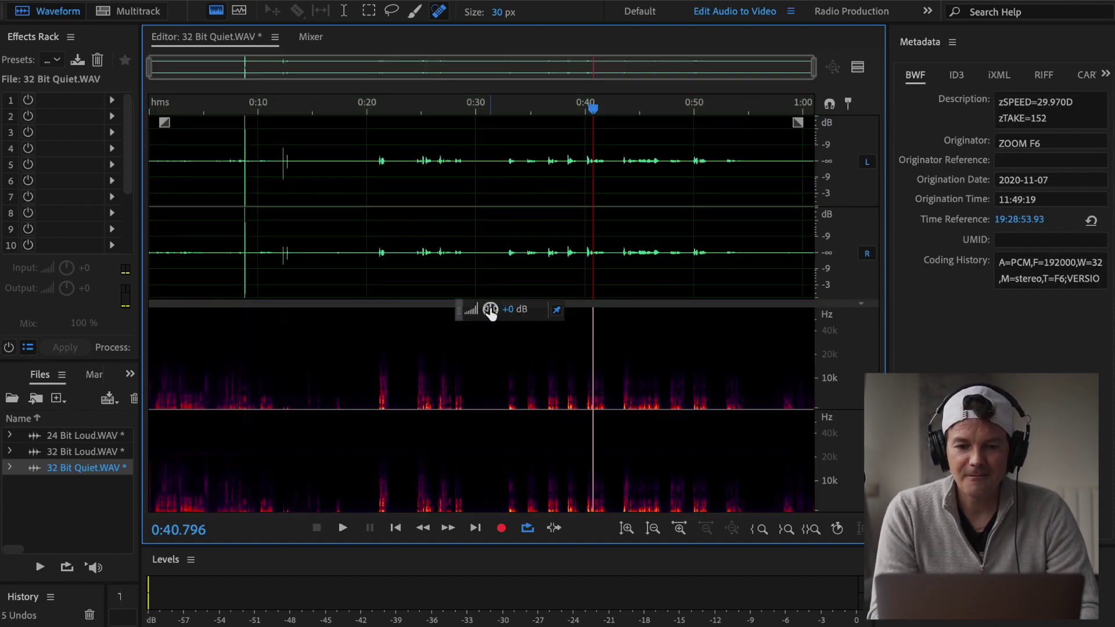
left_click_drag(490, 309, 568, 311)
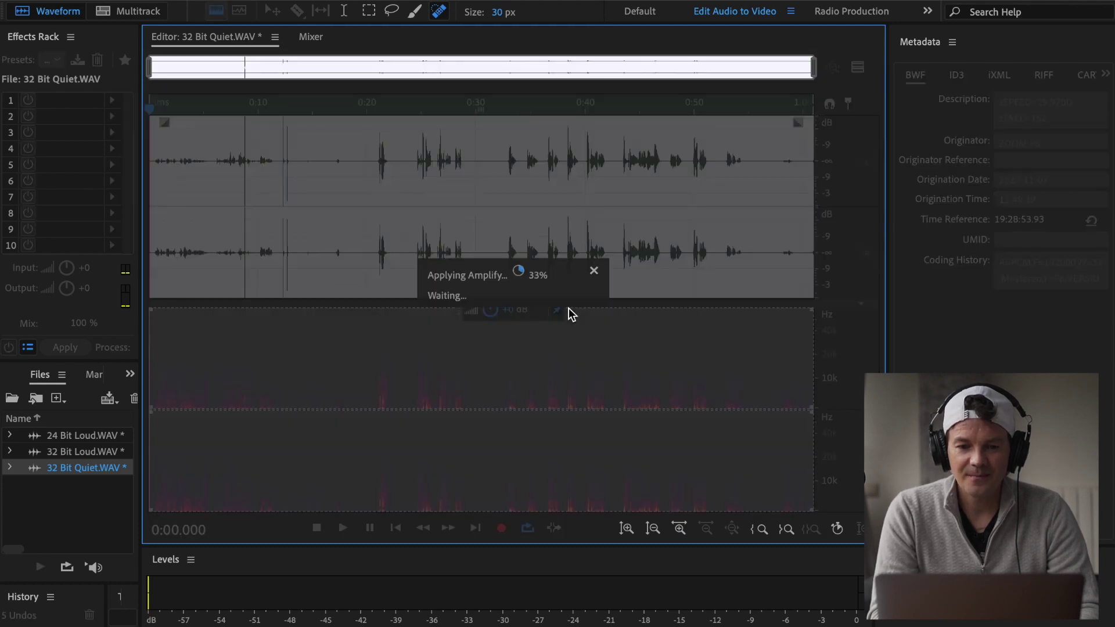